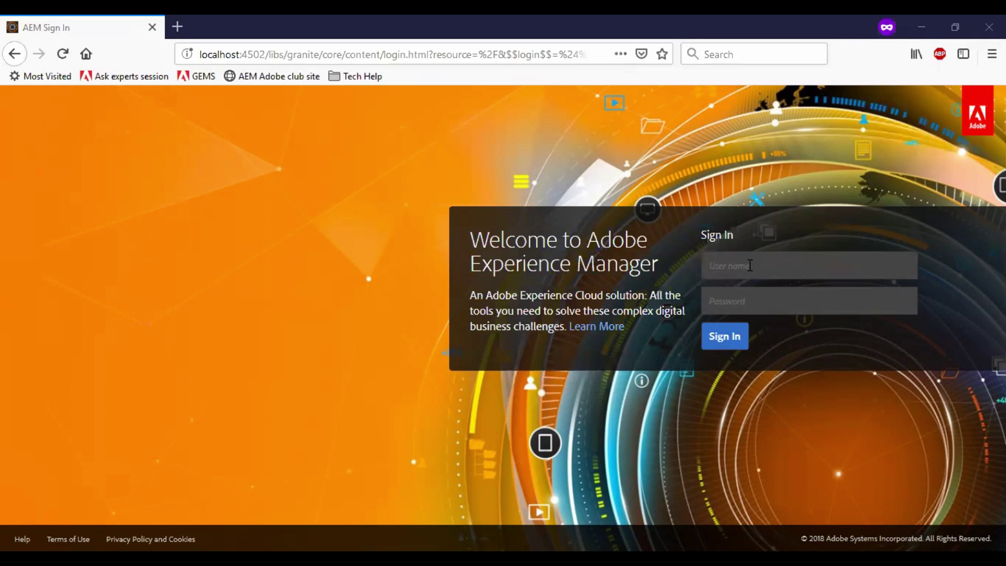
Sign in to Adobe Experience Manager and open the Experience Fragments area.
{"action": "left_click", "coordinate": [720, 340]}
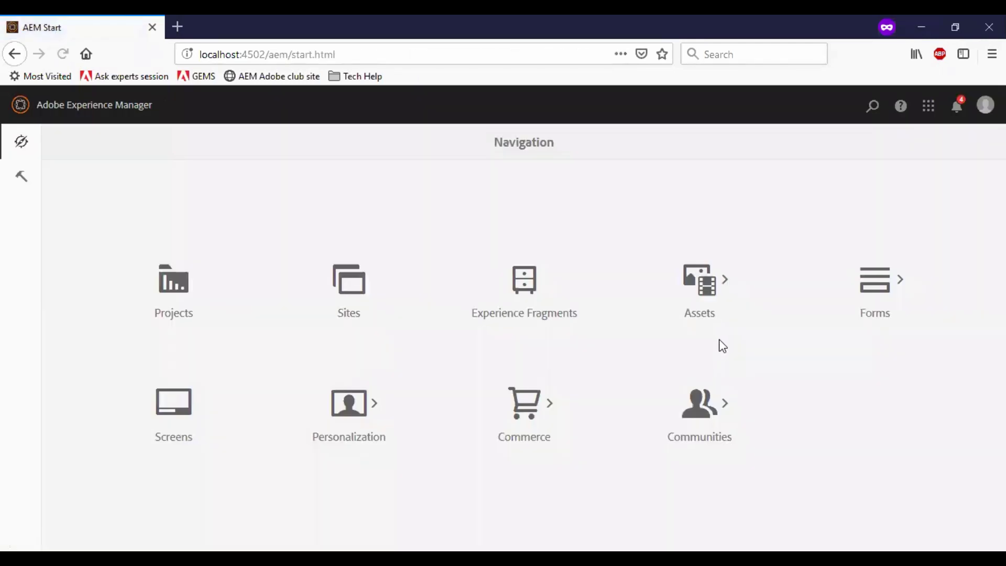
{"action": "left_click", "coordinate": [524, 283]}
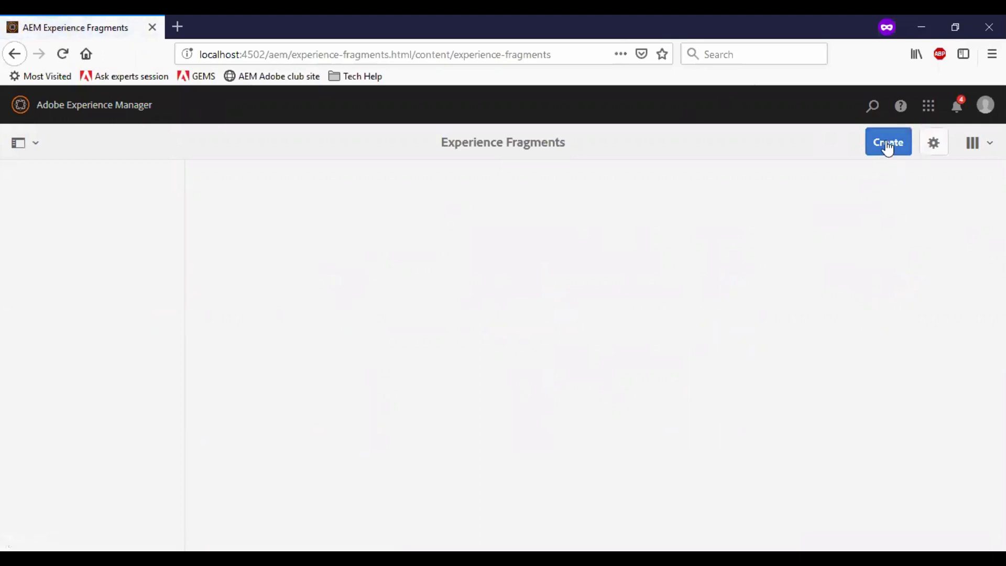
Create a folder titled "My Experience Fragments" in Experience Fragments.
{"action": "left_click", "coordinate": [888, 148]}
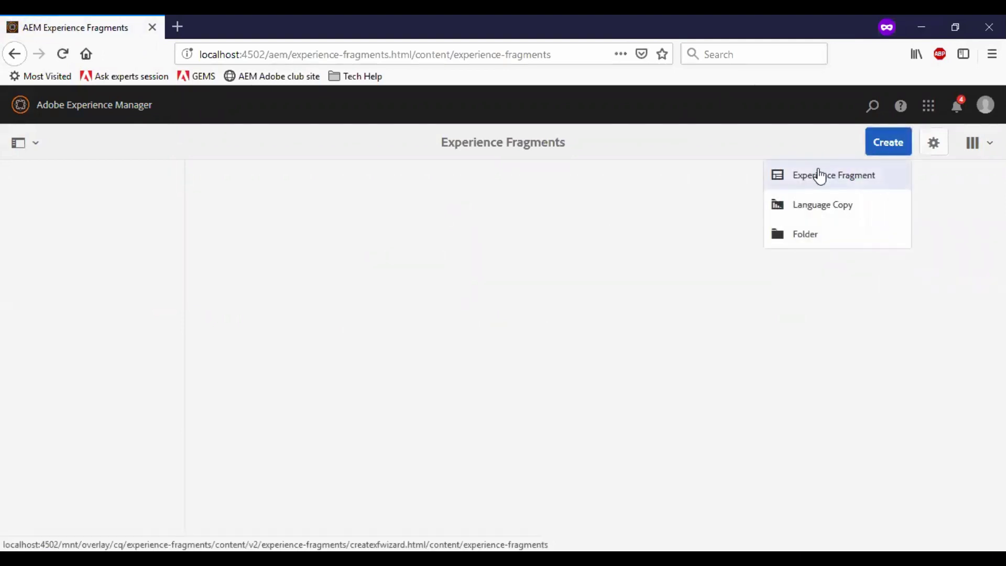
{"action": "left_click", "coordinate": [829, 233]}
{"action": "type", "text": "My Experience Fragments"}
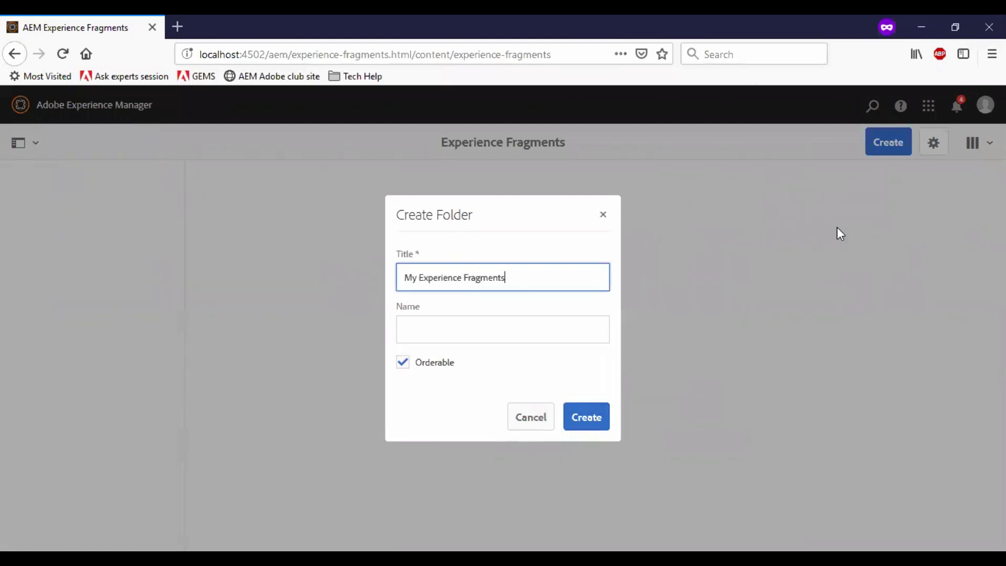
{"action": "left_click", "coordinate": [598, 417]}
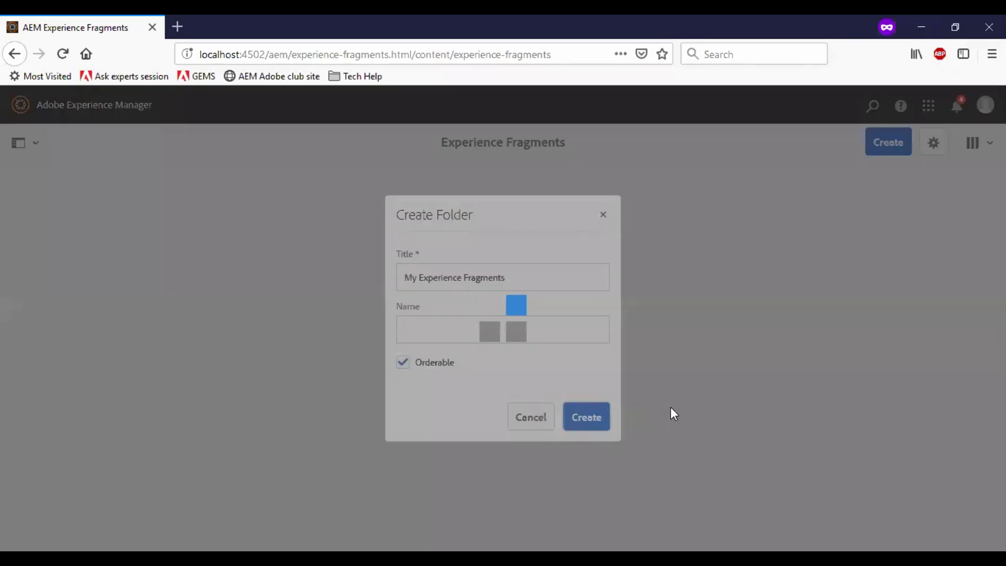
Open the My Experience Fragments folder and start a new experience fragment using the Experience Fragment Web Variation template.
{"action": "left_click", "coordinate": [128, 187]}
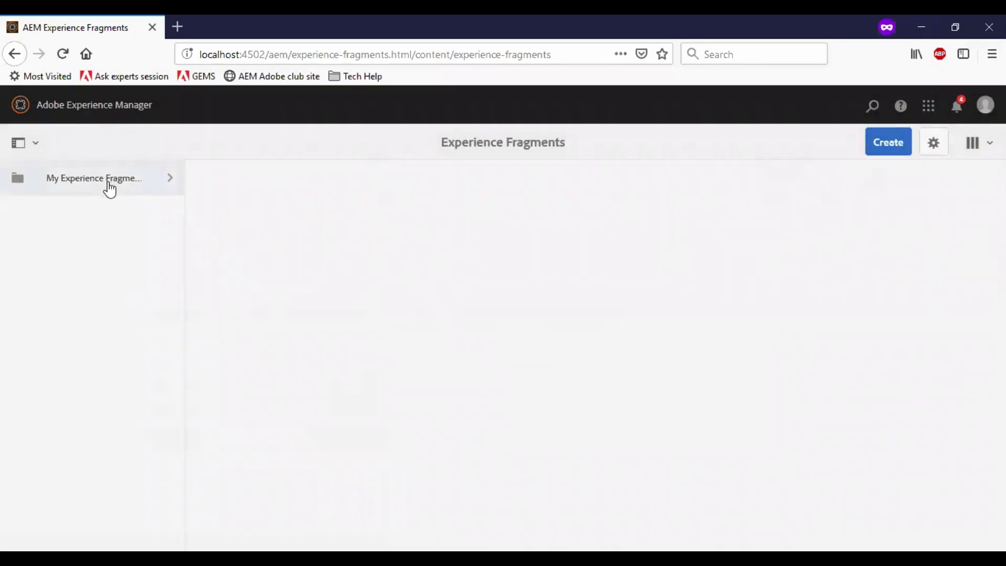
{"action": "left_click", "coordinate": [887, 154]}
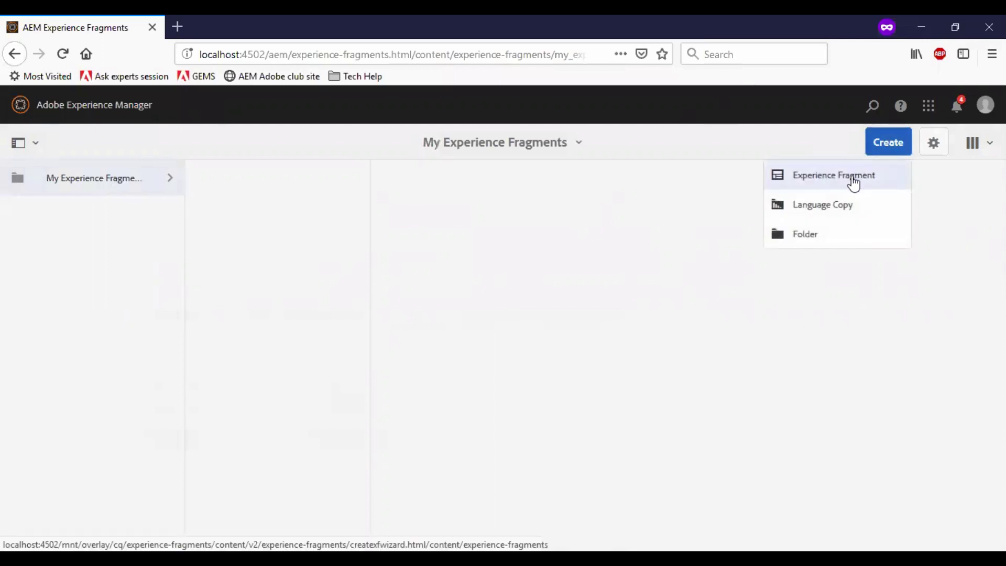
{"action": "left_click", "coordinate": [821, 180]}
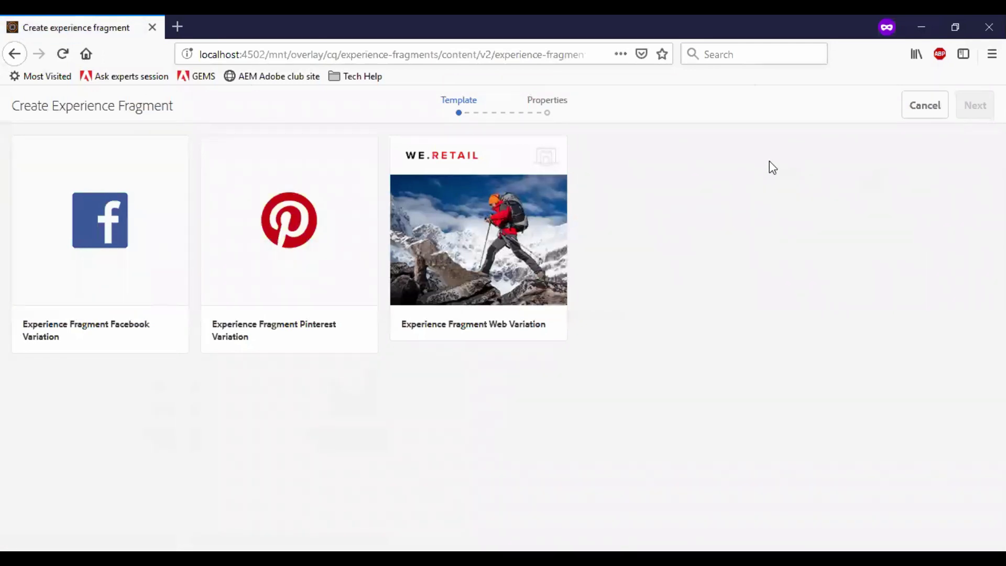
{"action": "left_click", "coordinate": [478, 242]}
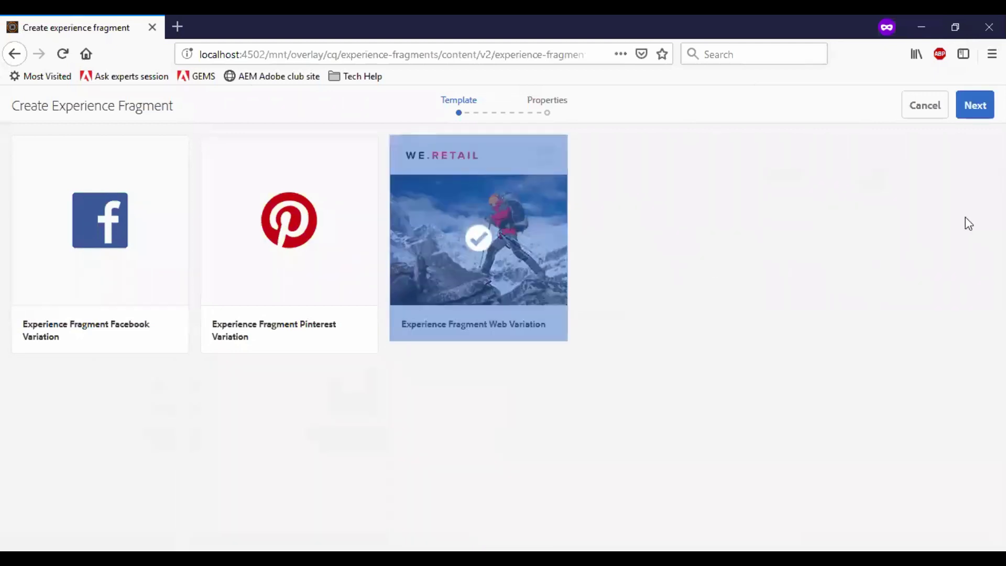
{"action": "left_click", "coordinate": [978, 104]}
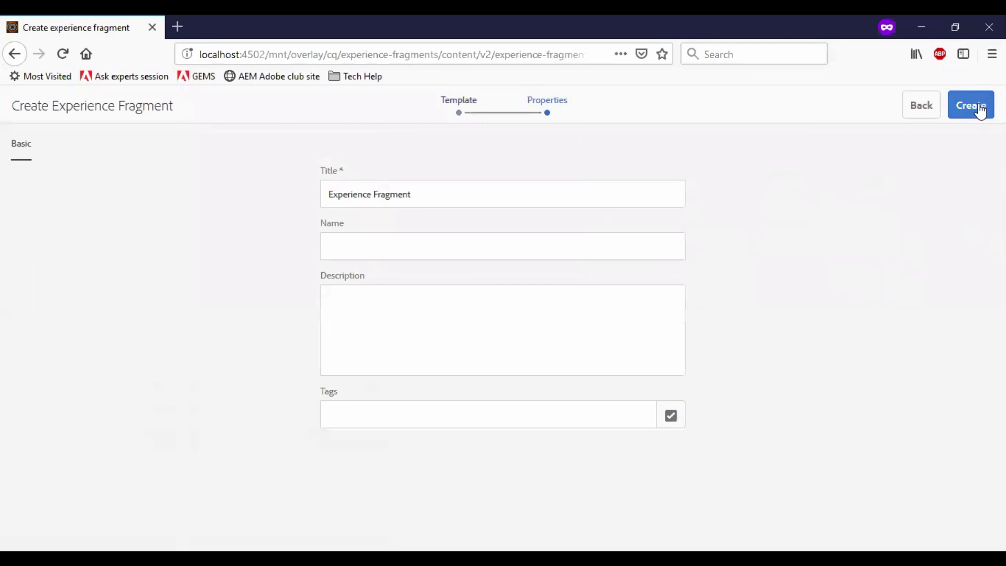
Create the fragment with name my-experience-fragment, description "This is a sample Exp Fragment" and web entered for tags, and open it for editing.
{"action": "left_click", "coordinate": [535, 244]}
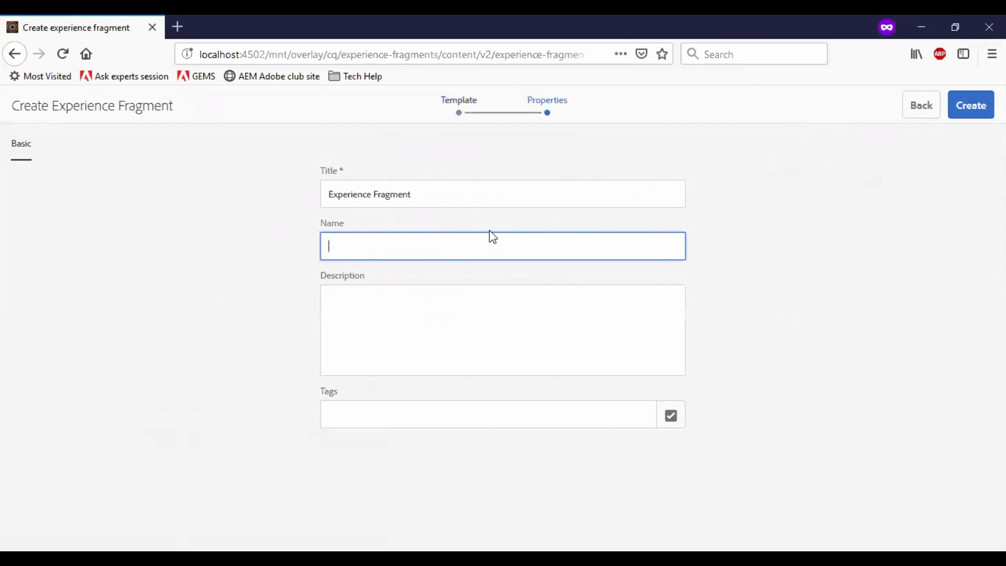
{"action": "type", "text": "my-experience-fragment"}
{"action": "key", "text": "Tab"}
{"action": "type", "text": "This i"}
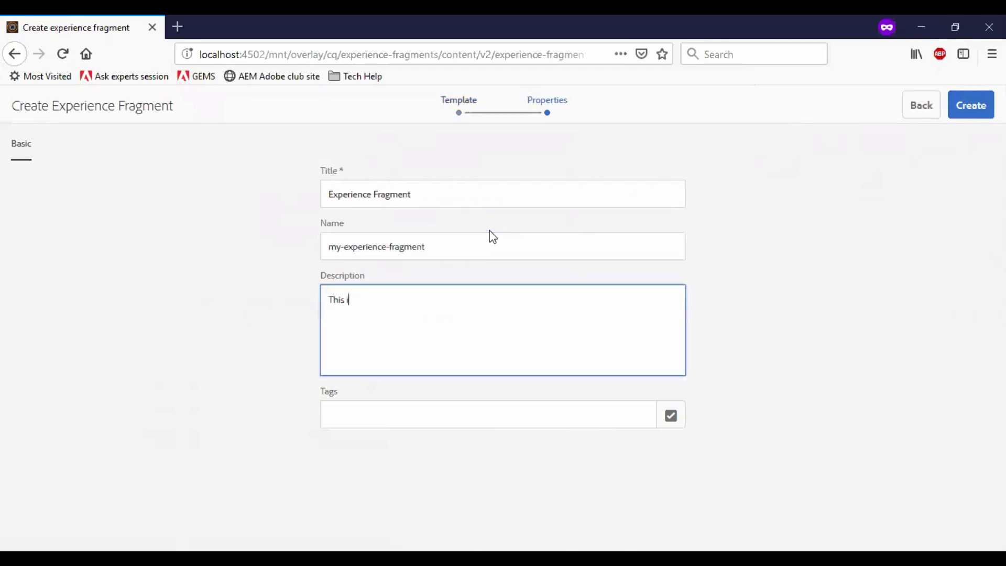
{"action": "type", "text": "s a sample Exp Fragment"}
{"action": "left_click", "coordinate": [527, 414]}
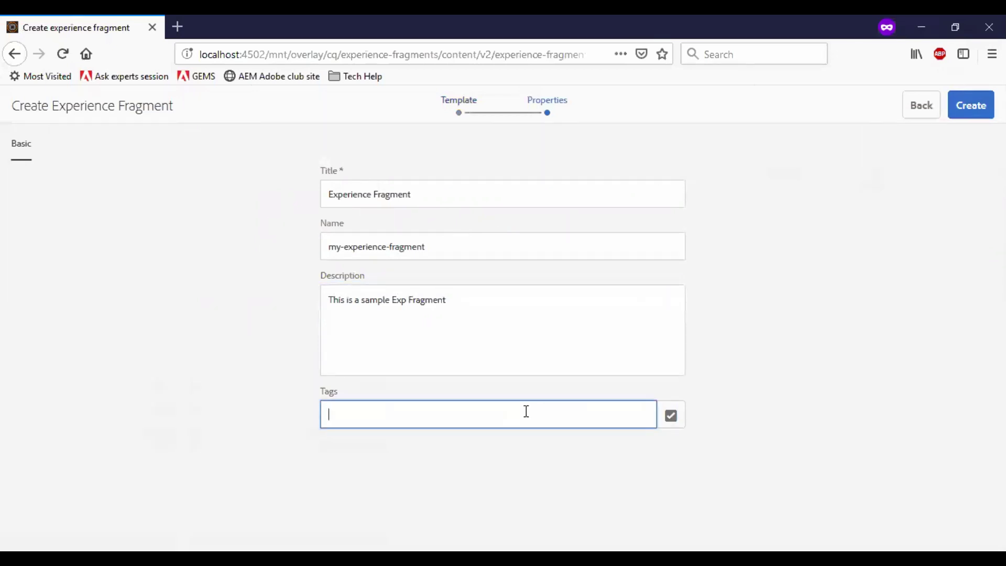
{"action": "type", "text": "web"}
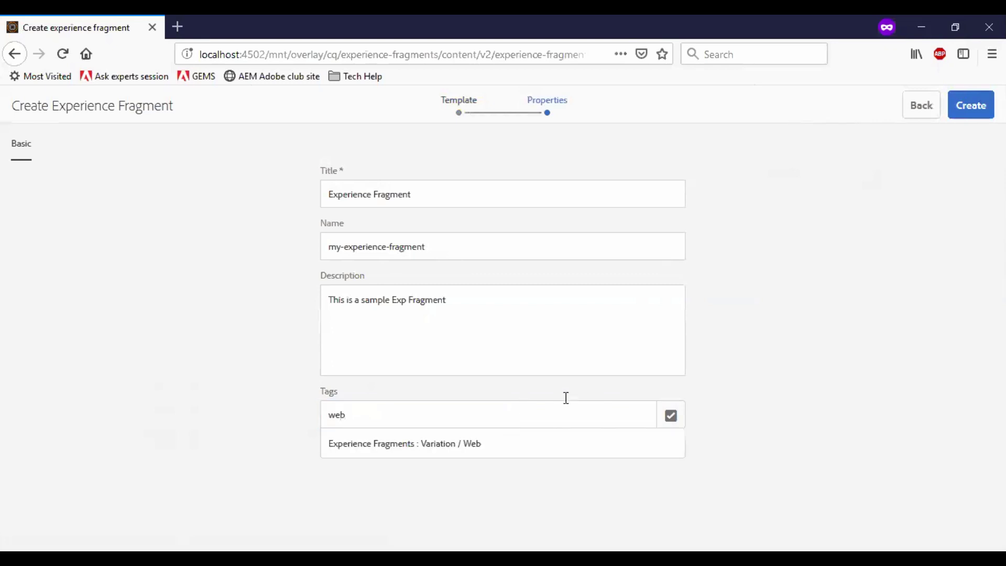
{"action": "key", "text": "Escape"}
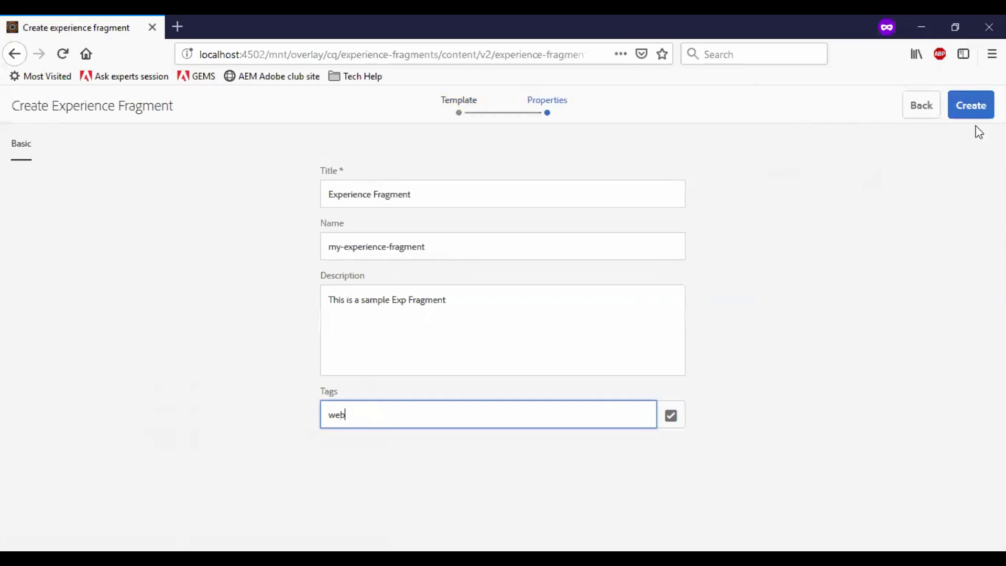
{"action": "left_click", "coordinate": [981, 111]}
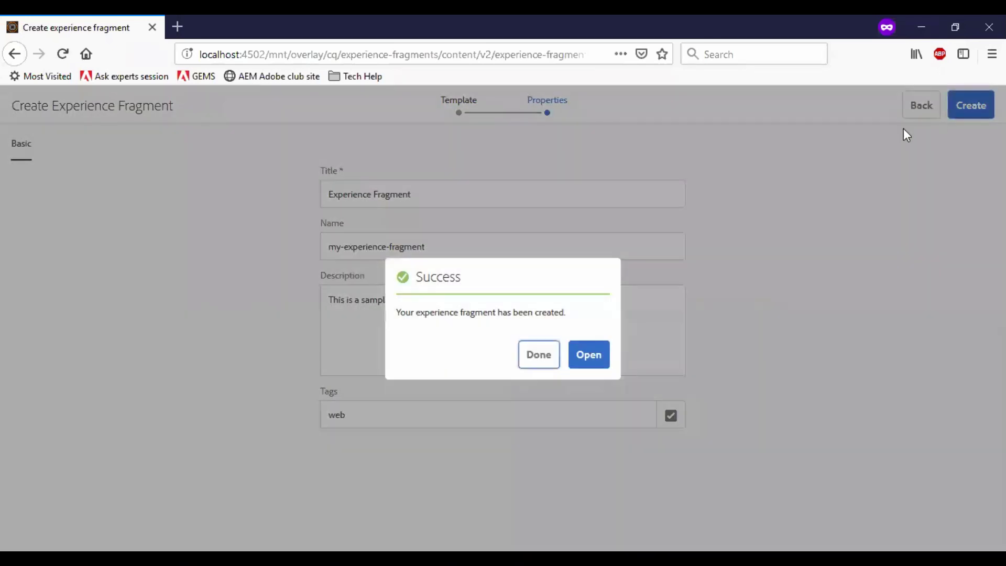
{"action": "left_click", "coordinate": [597, 357]}
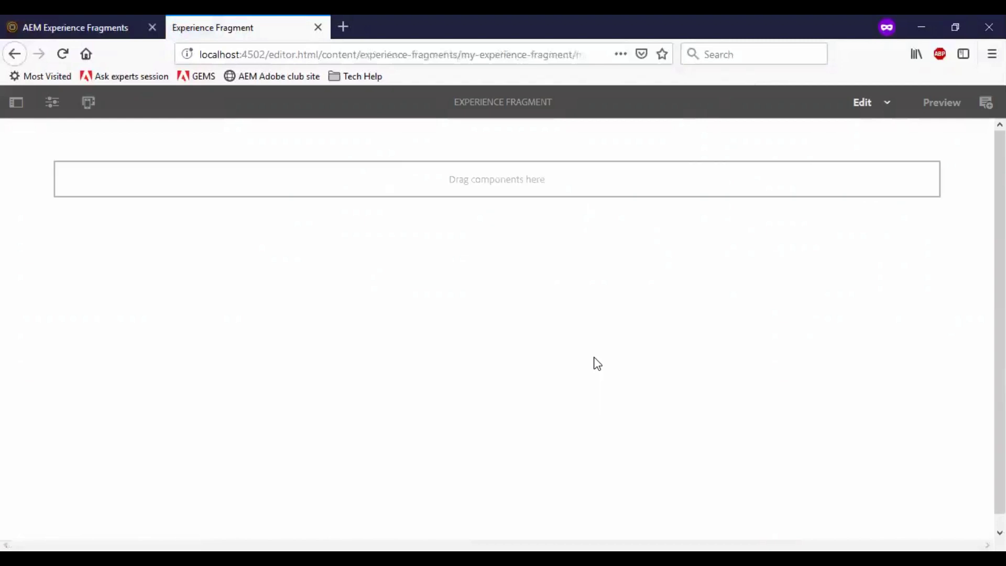
Browse all available components and place a Category Teaser component in the fragment's empty container.
{"action": "left_click", "coordinate": [16, 103]}
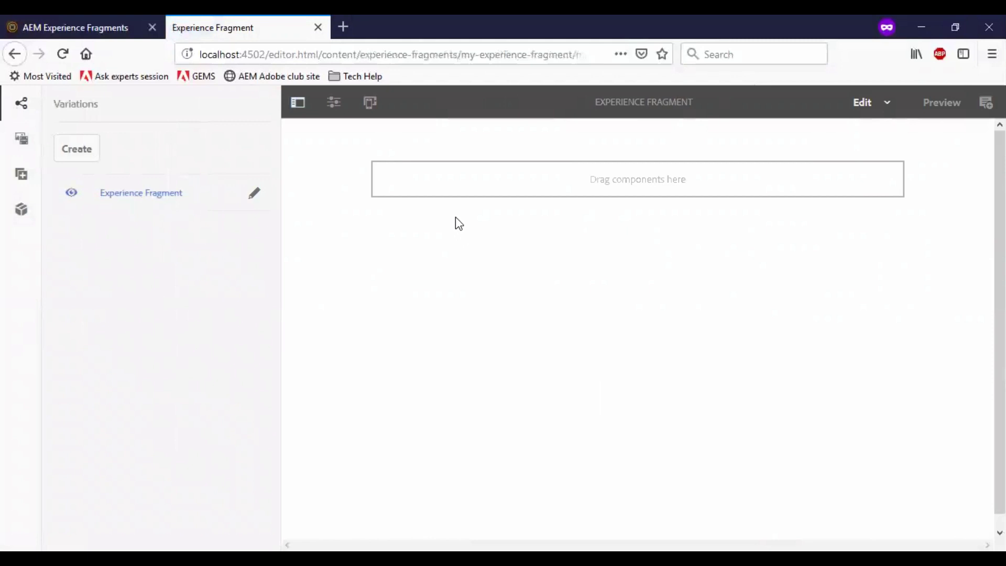
{"action": "left_click", "coordinate": [21, 174]}
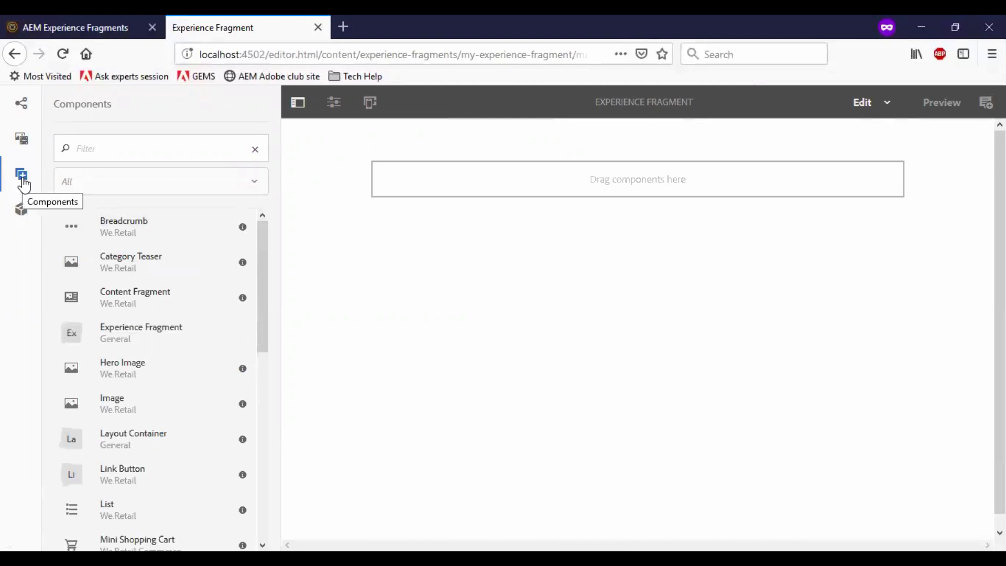
{"action": "left_click", "coordinate": [23, 212]}
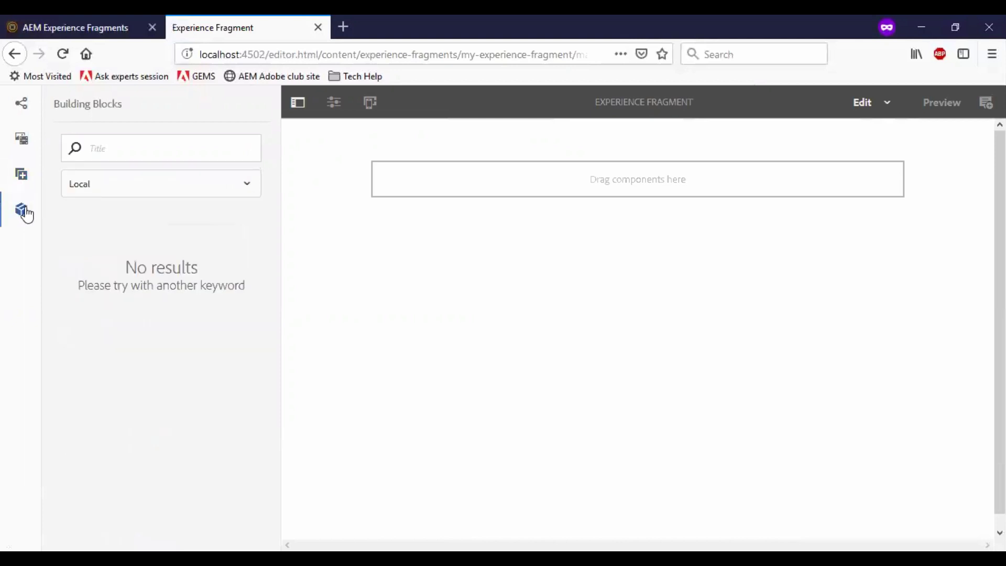
{"action": "left_click", "coordinate": [21, 179]}
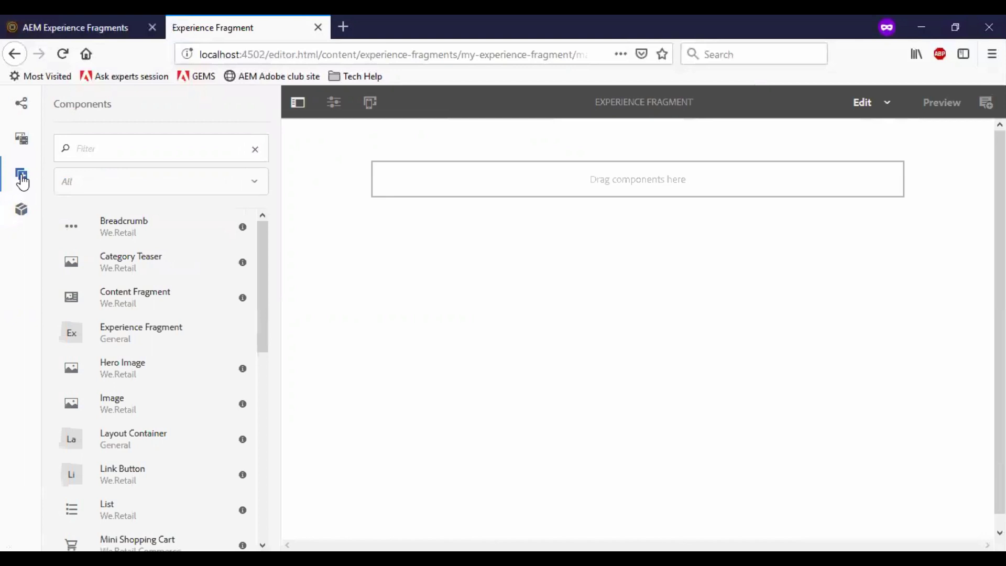
{"action": "left_click", "coordinate": [257, 192]}
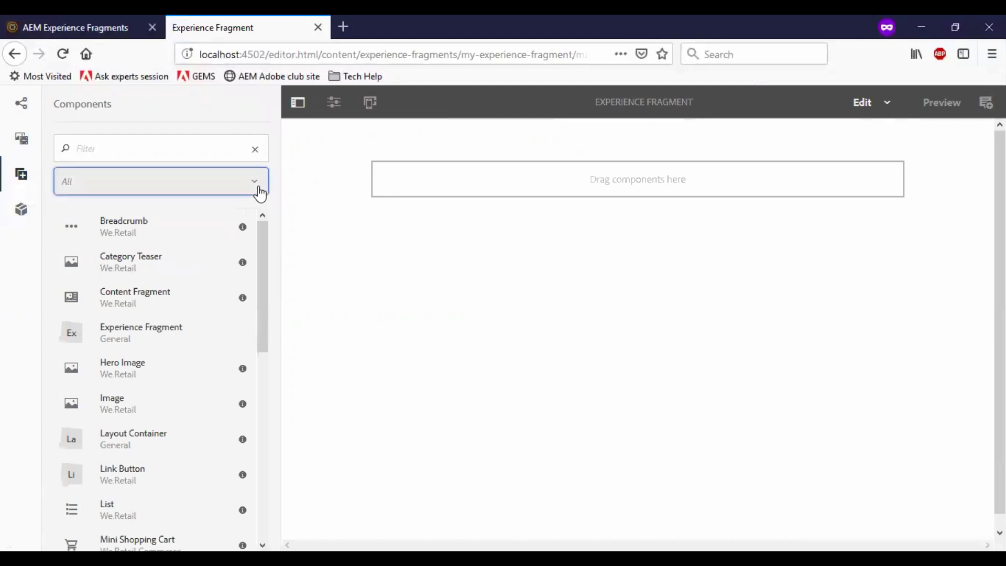
{"action": "left_click", "coordinate": [244, 212]}
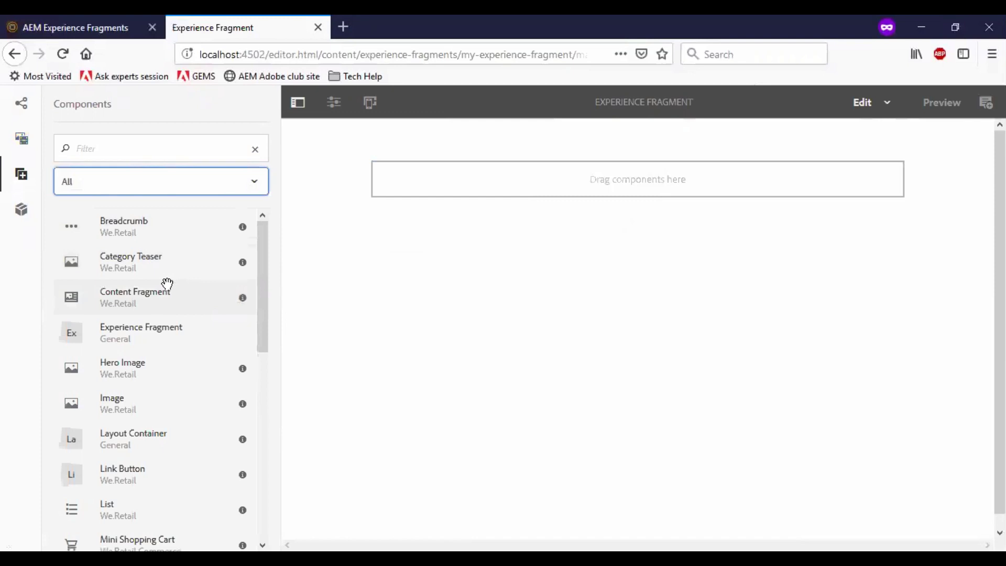
{"action": "left_click_drag", "start_coordinate": [139, 270], "coordinate": [578, 180]}
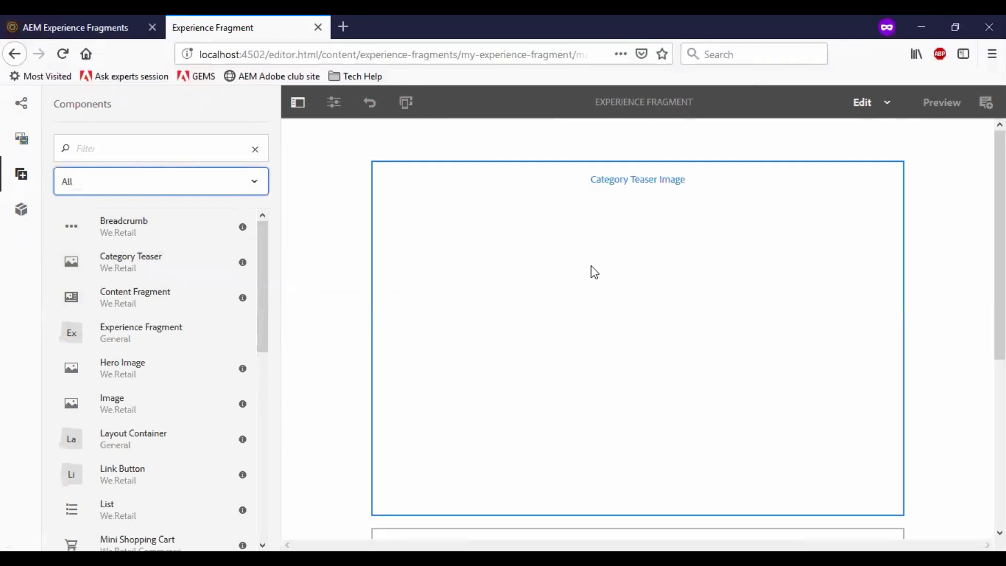
Open the Category Teaser's configuration and assign majestic-rainbow.jpg from the image assets as its picture.
{"action": "left_click", "coordinate": [579, 203]}
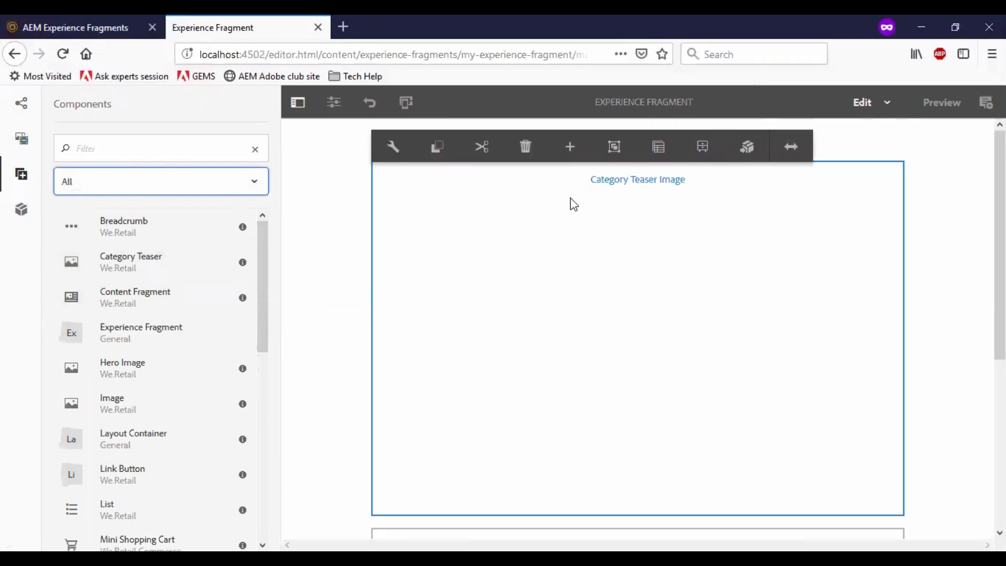
{"action": "left_click", "coordinate": [391, 143]}
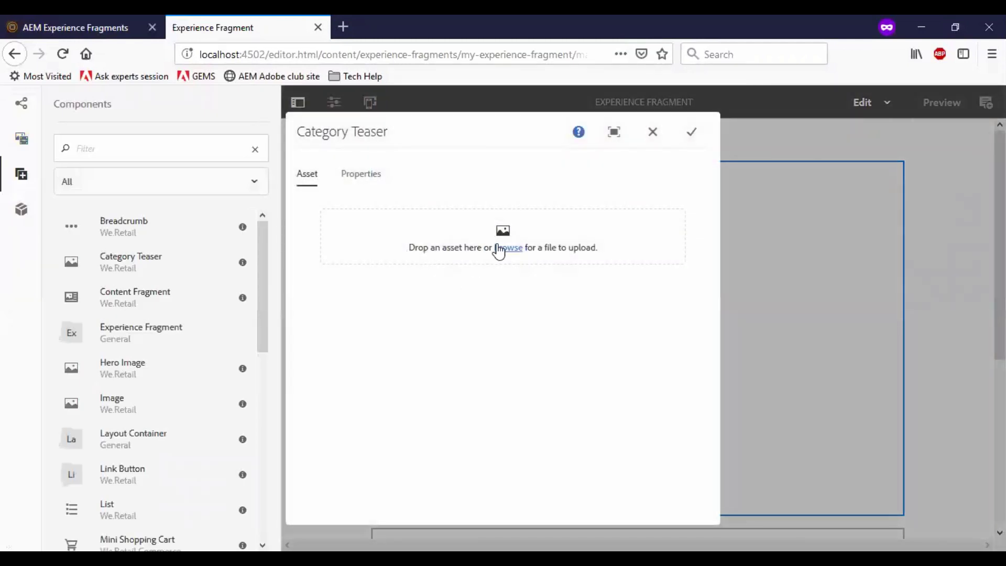
{"action": "left_click", "coordinate": [21, 147]}
{"action": "scroll", "coordinate": [127, 348], "scroll_direction": "down", "scroll_amount": 3}
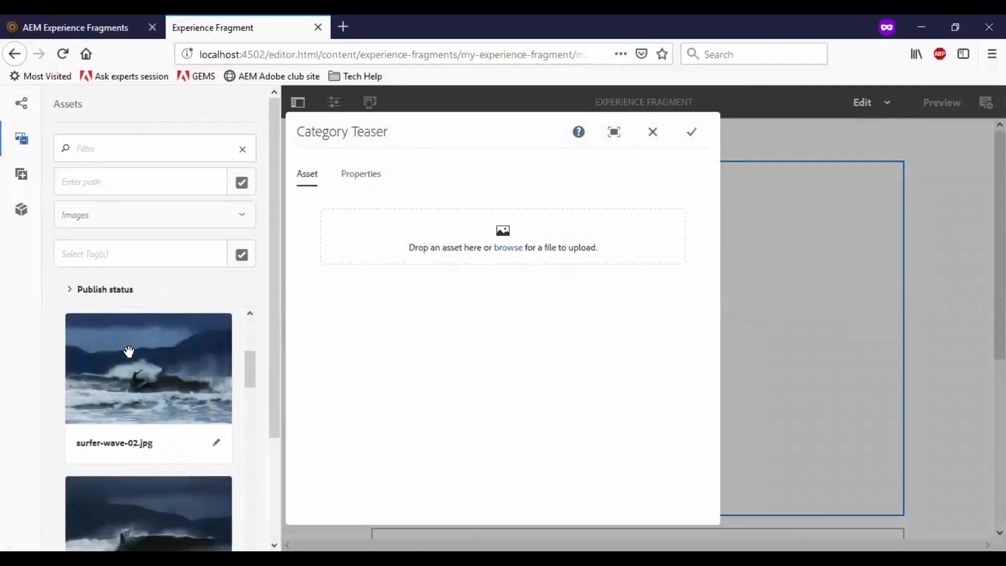
{"action": "scroll", "coordinate": [129, 351], "scroll_direction": "down", "scroll_amount": 6}
{"action": "left_click_drag", "start_coordinate": [154, 396], "coordinate": [521, 242]}
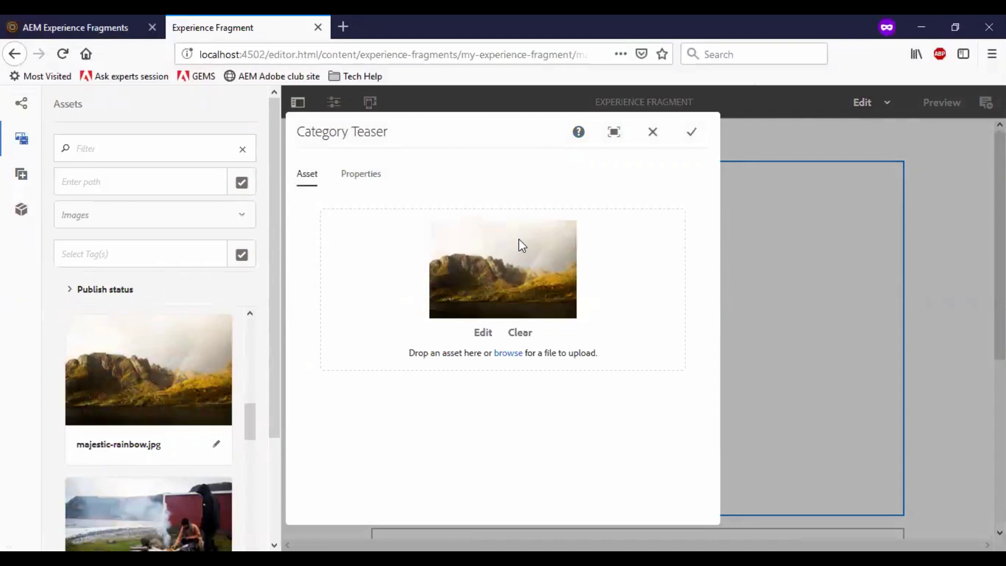
Set the teaser's heading to "My Experience Fragments", subheading to "Sub heading" and button label to "Button".
{"action": "left_click", "coordinate": [361, 175]}
{"action": "left_click", "coordinate": [370, 231]}
{"action": "type", "text": "My"}
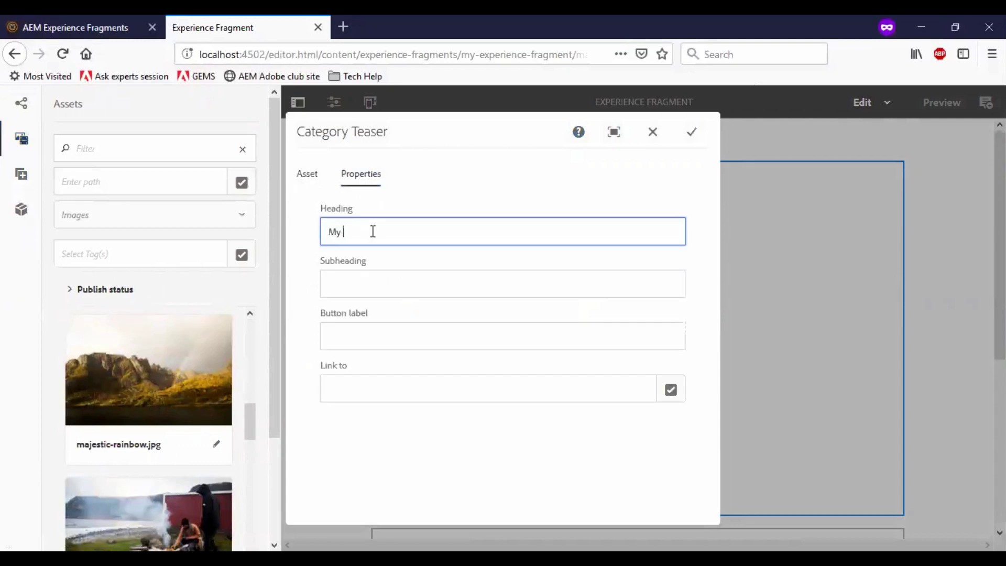
{"action": "type", "text": " Experience Fragments"}
{"action": "key", "text": "Tab"}
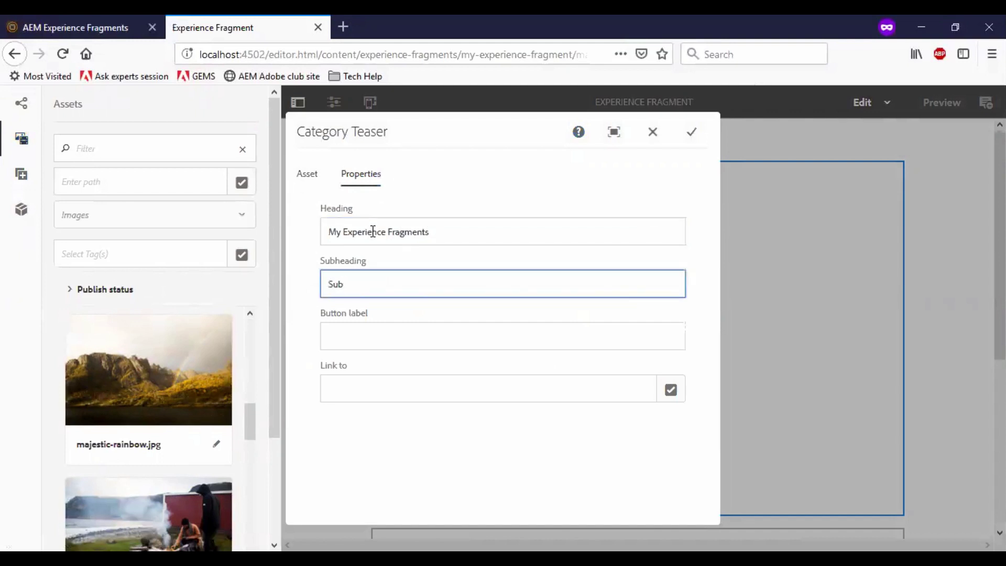
{"action": "type", "text": "Sub heading"}
{"action": "key", "text": "Tab"}
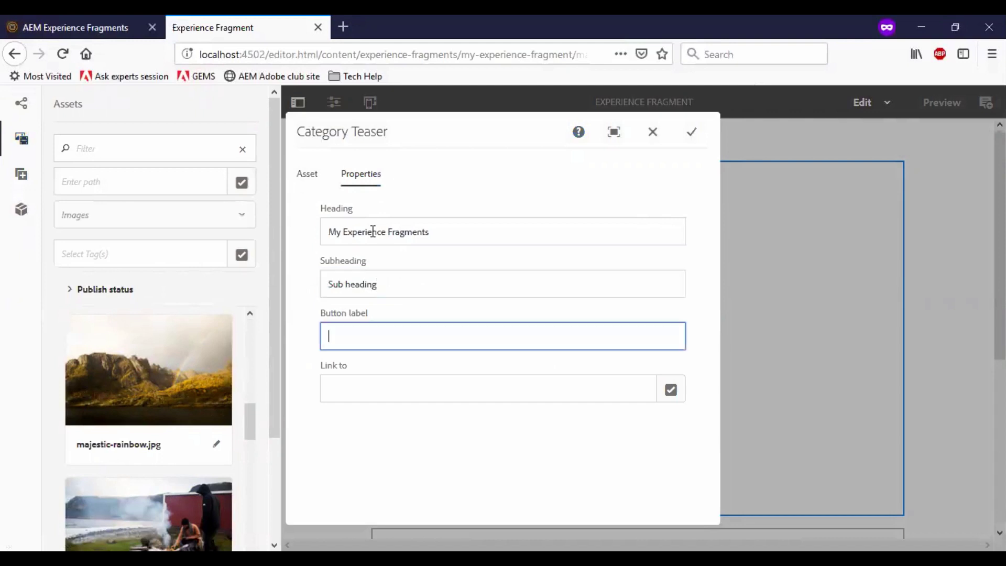
{"action": "type", "text": "Button"}
Link the teaser to the "my sample" page at /content/en and save the component configuration.
{"action": "left_click", "coordinate": [672, 392]}
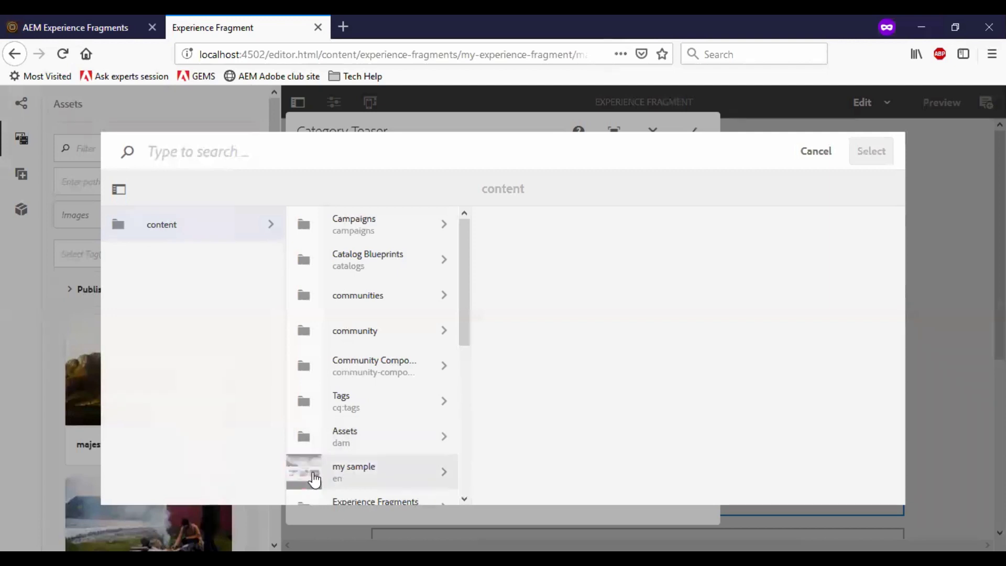
{"action": "left_click", "coordinate": [306, 476]}
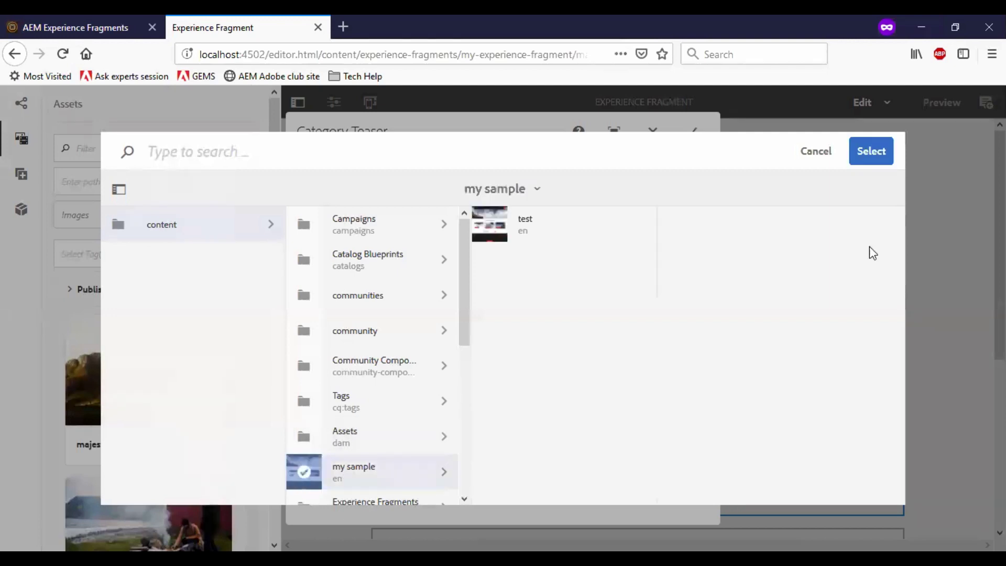
{"action": "left_click", "coordinate": [871, 161]}
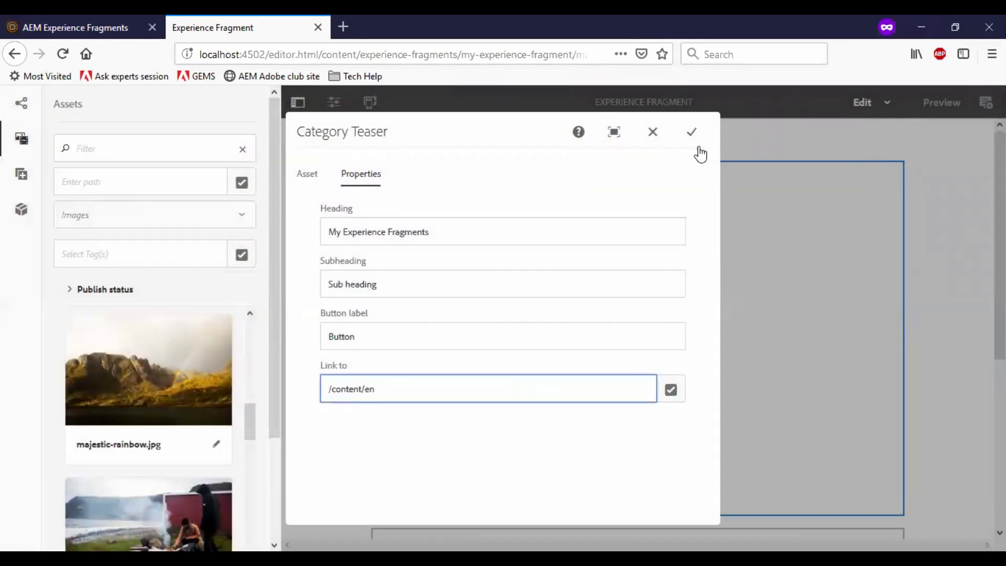
{"action": "left_click", "coordinate": [692, 132]}
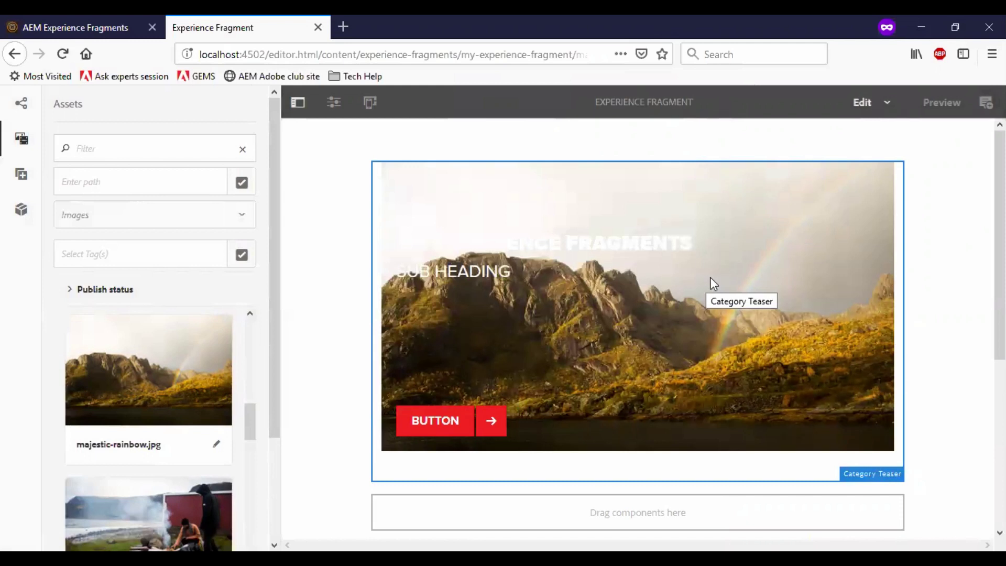
Preview the fragment to check the Category Teaser's rendering from heading to button, and return to edit mode.
{"action": "left_click", "coordinate": [941, 104]}
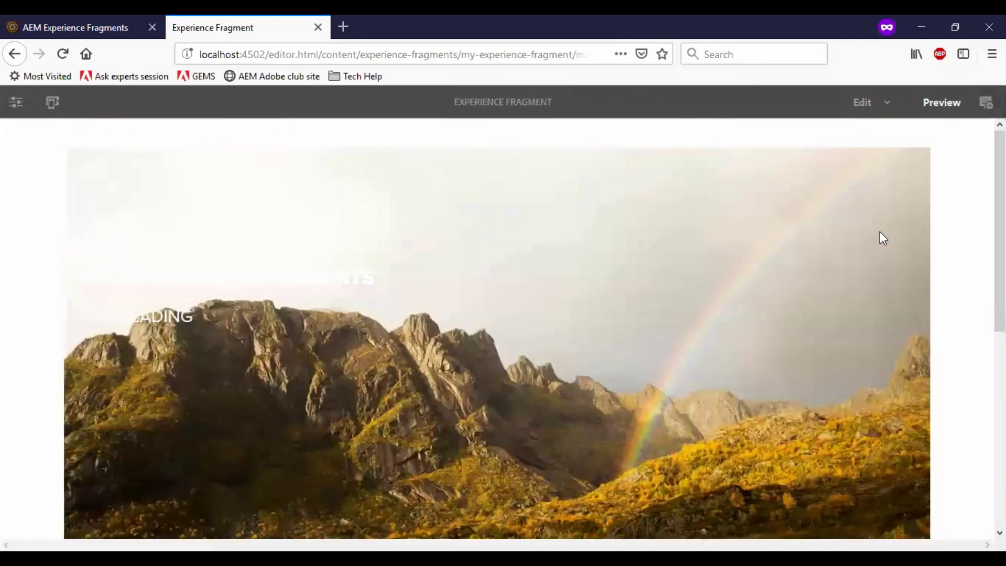
{"action": "scroll", "coordinate": [879, 234], "scroll_direction": "down", "scroll_amount": 3}
{"action": "scroll", "coordinate": [885, 240], "scroll_direction": "up", "scroll_amount": 3}
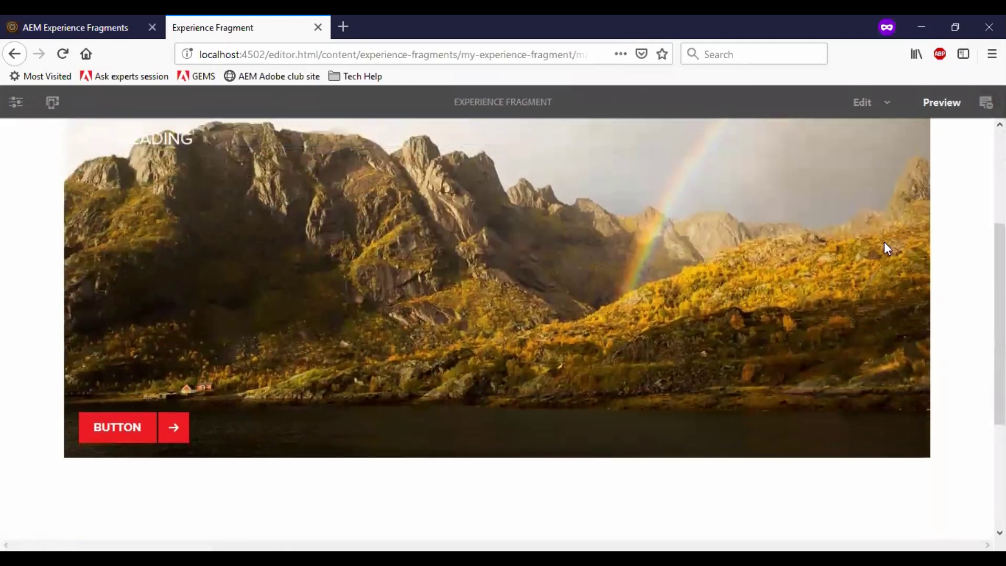
{"action": "scroll", "coordinate": [886, 244], "scroll_direction": "up", "scroll_amount": 2}
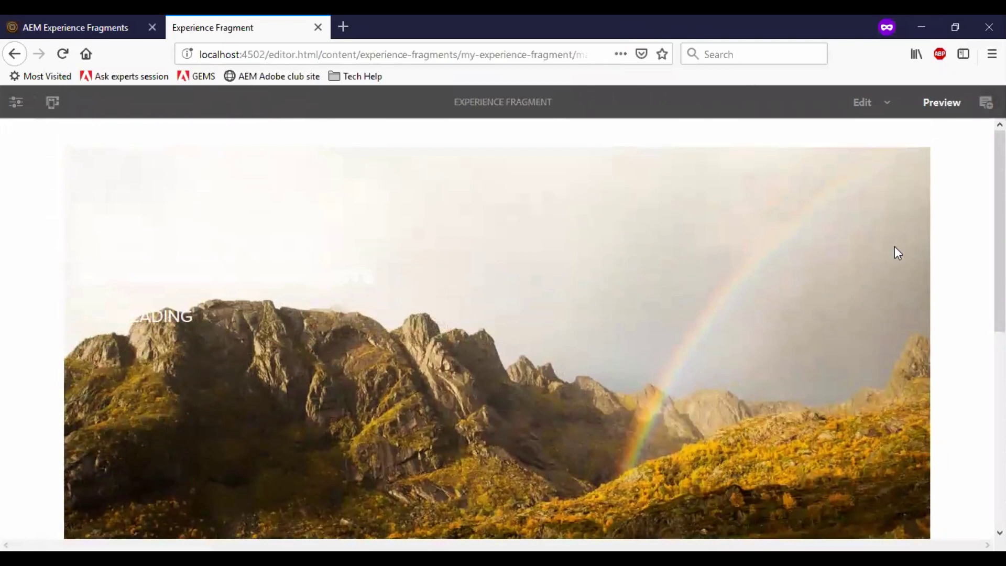
{"action": "left_click", "coordinate": [888, 104]}
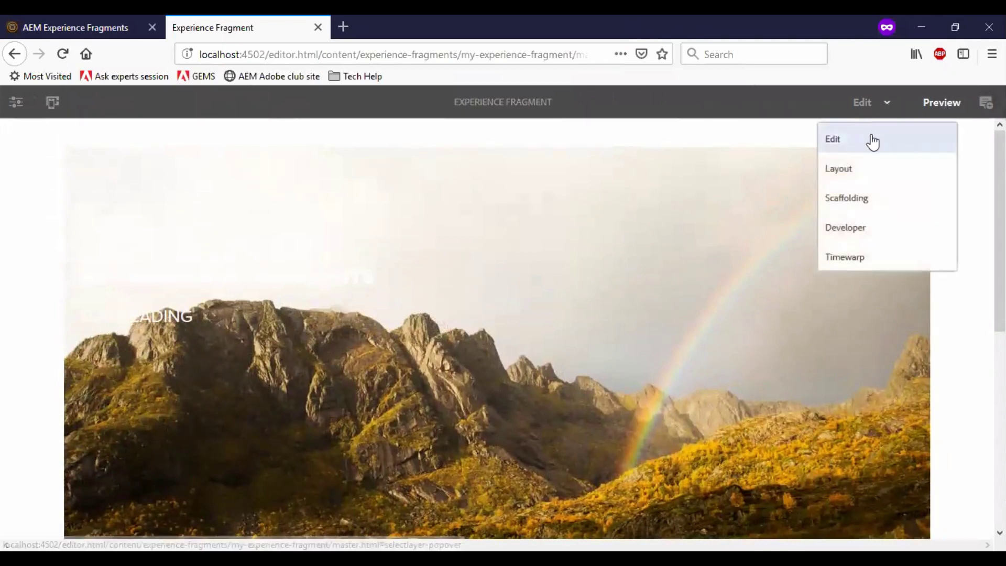
{"action": "left_click", "coordinate": [872, 138]}
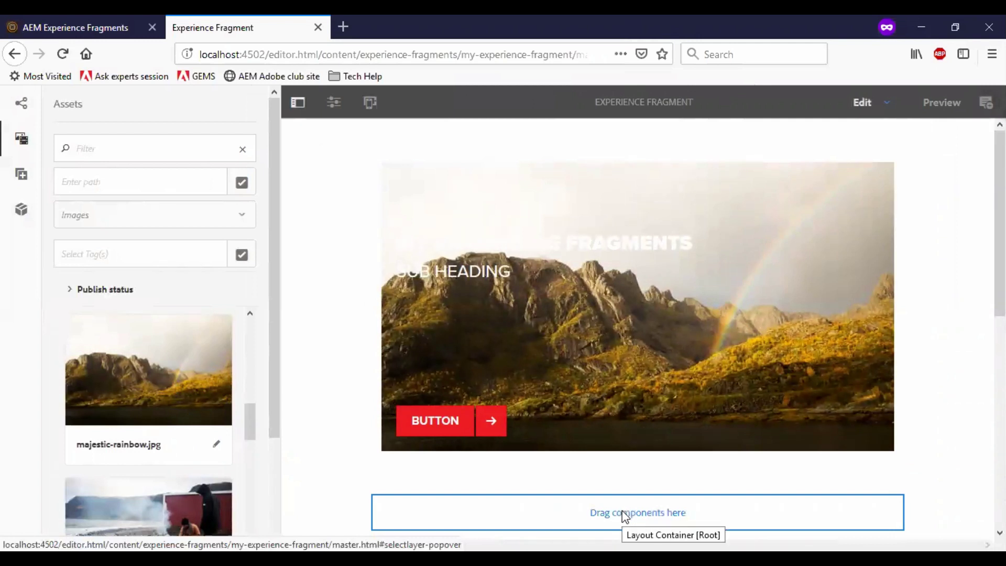
Find the We.Retail Text component among the available components and place it in the empty container below the Category Teaser.
{"action": "scroll", "coordinate": [627, 516], "scroll_direction": "down", "scroll_amount": 3}
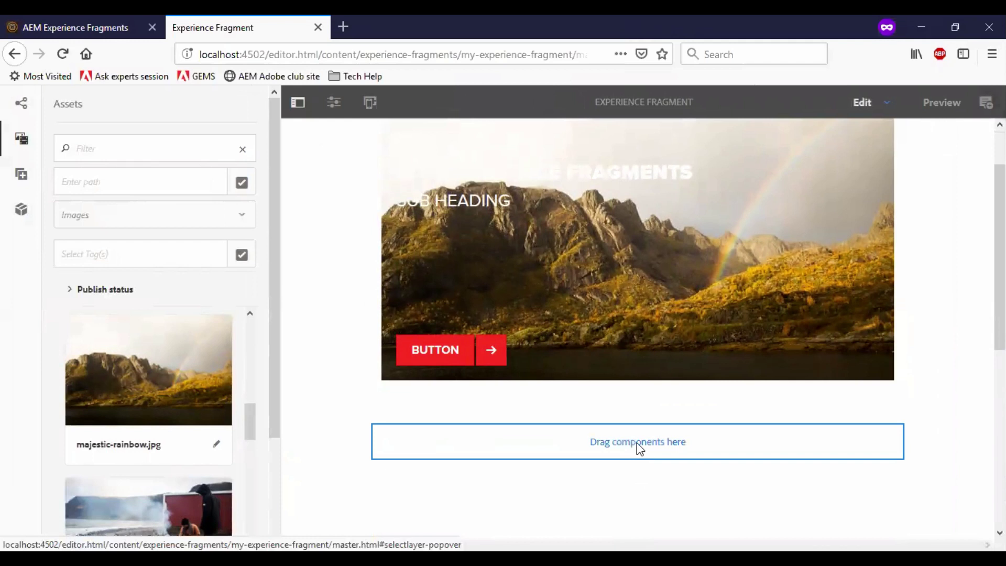
{"action": "left_click", "coordinate": [21, 174]}
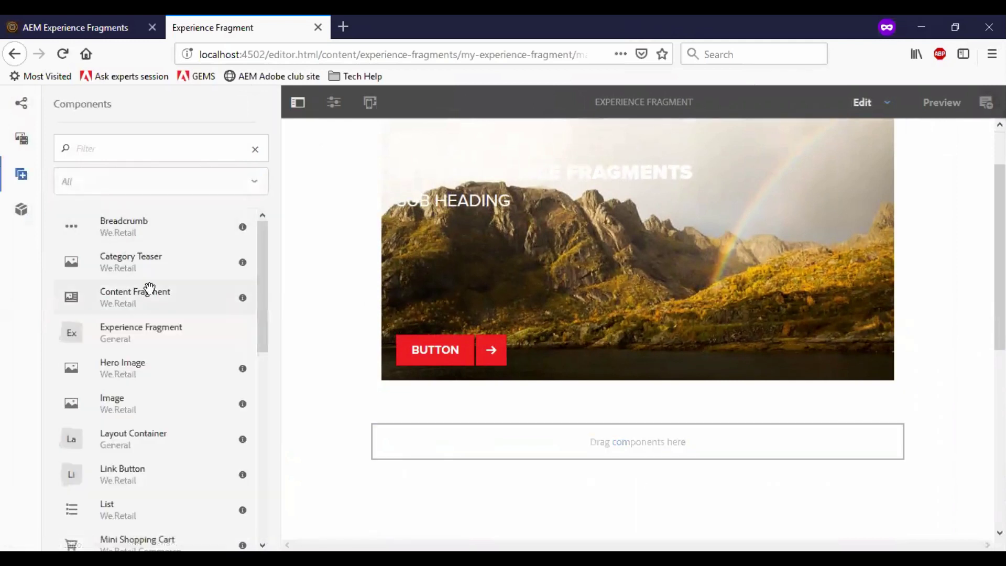
{"action": "scroll", "coordinate": [156, 291], "scroll_direction": "down", "scroll_amount": 3}
{"action": "scroll", "coordinate": [160, 294], "scroll_direction": "down", "scroll_amount": 3}
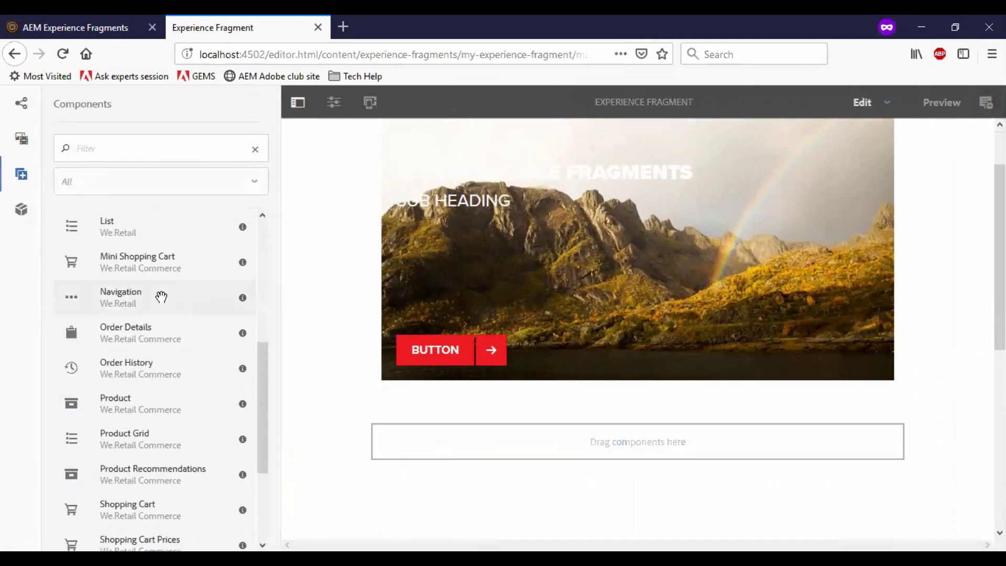
{"action": "scroll", "coordinate": [161, 296], "scroll_direction": "down", "scroll_amount": 3}
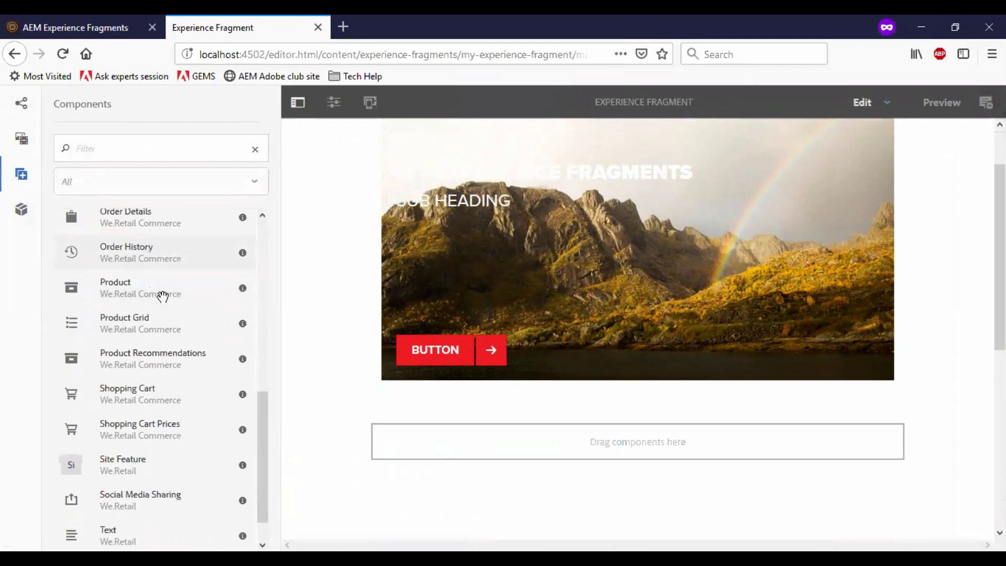
{"action": "left_click_drag", "start_coordinate": [117, 518], "coordinate": [618, 454]}
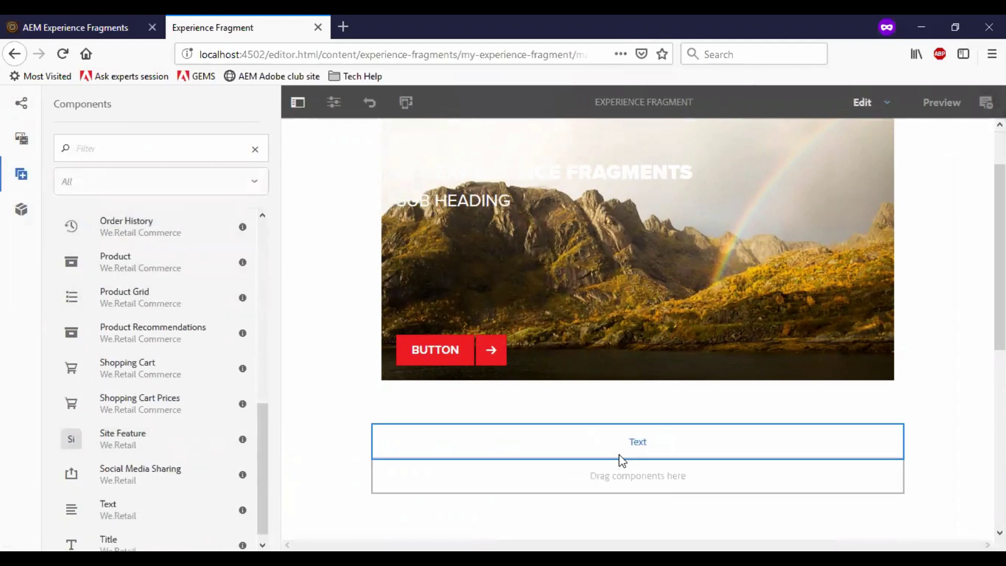
Configure the new Text component with the content "My Sample Experience Fragment" in bold and save it.
{"action": "double_click", "coordinate": [621, 441]}
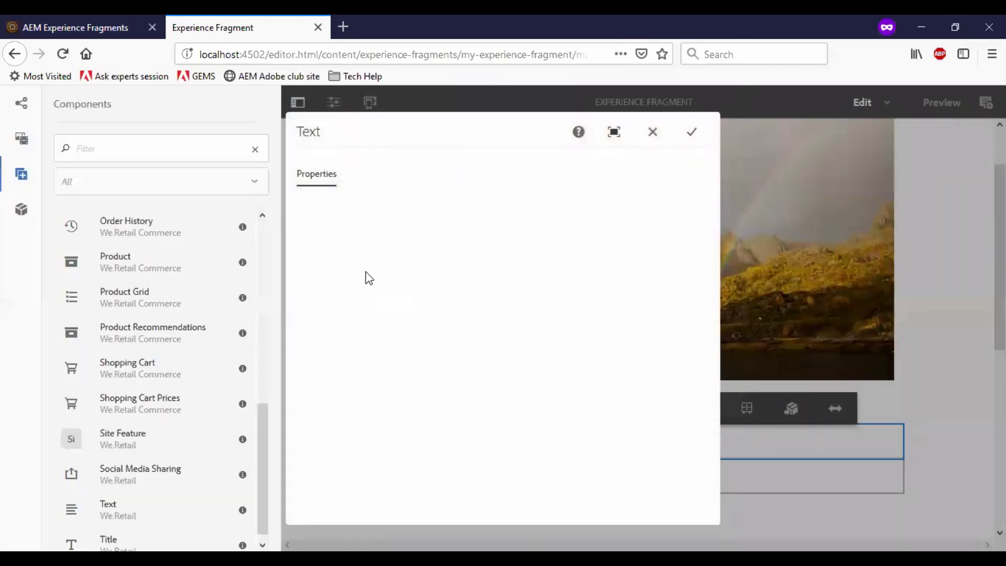
{"action": "left_click", "coordinate": [377, 272]}
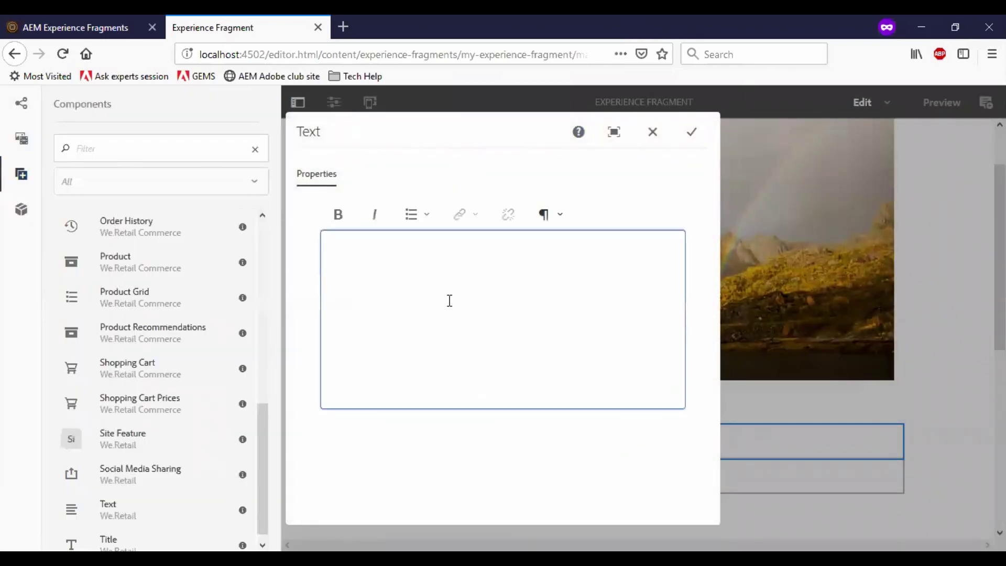
{"action": "type", "text": "My"}
{"action": "type", "text": "ple Experience F"}
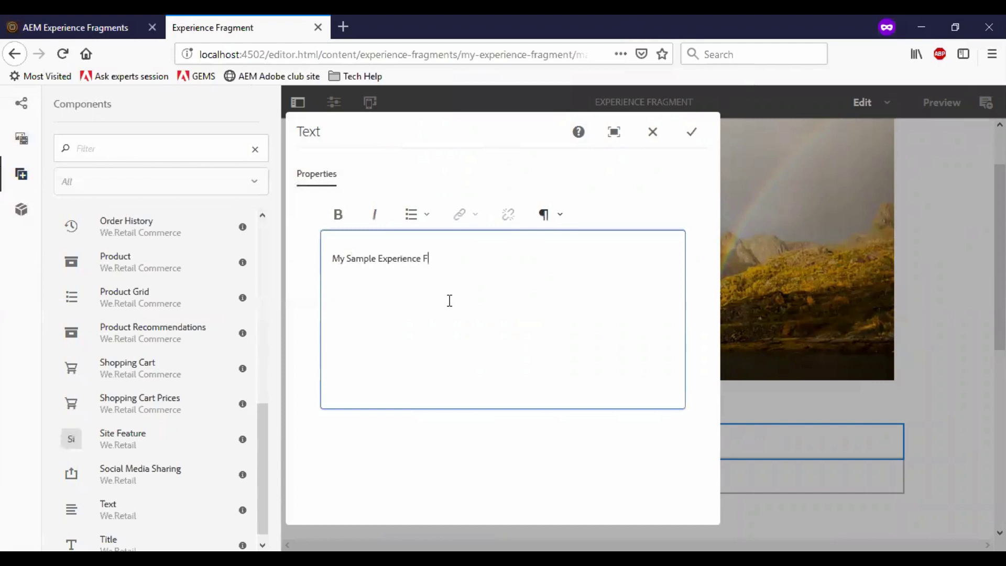
{"action": "type", "text": "ragment"}
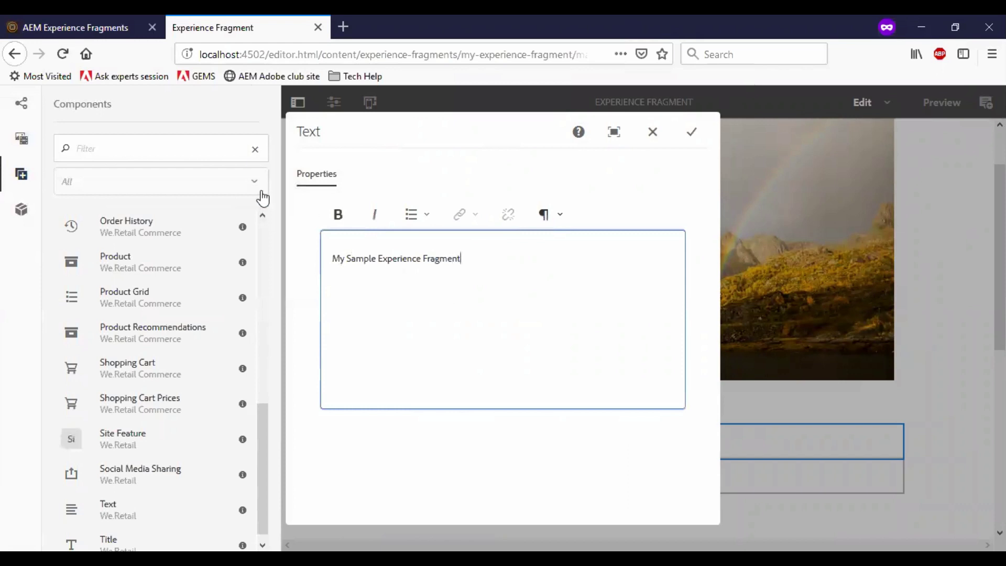
{"action": "key", "text": "ctrl+a"}
{"action": "left_click", "coordinate": [337, 215]}
{"action": "left_click", "coordinate": [692, 131]}
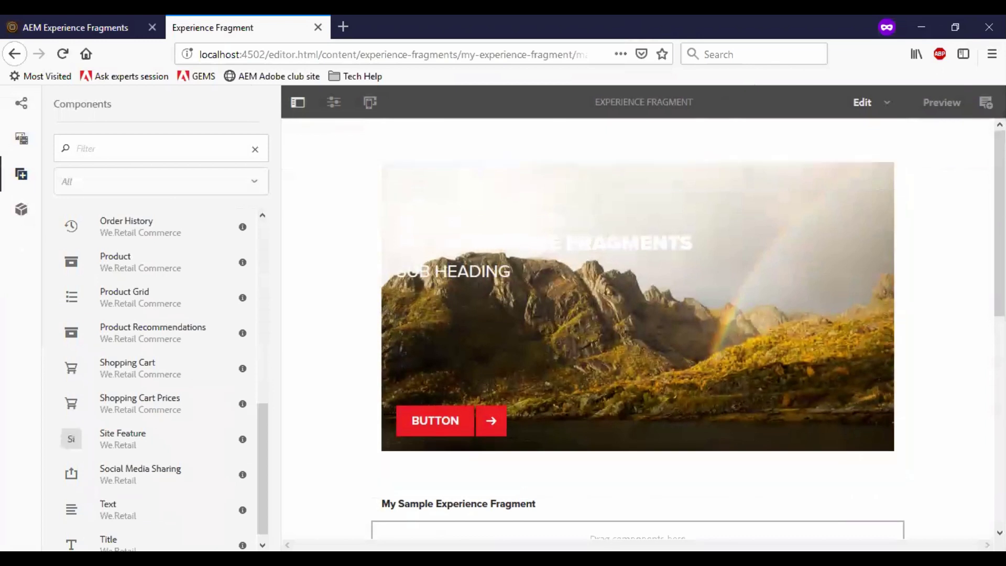
Preview the whole fragment with its teaser and text, and switch back to edit mode.
{"action": "left_click", "coordinate": [946, 108]}
{"action": "scroll", "coordinate": [925, 236], "scroll_direction": "down", "scroll_amount": 6}
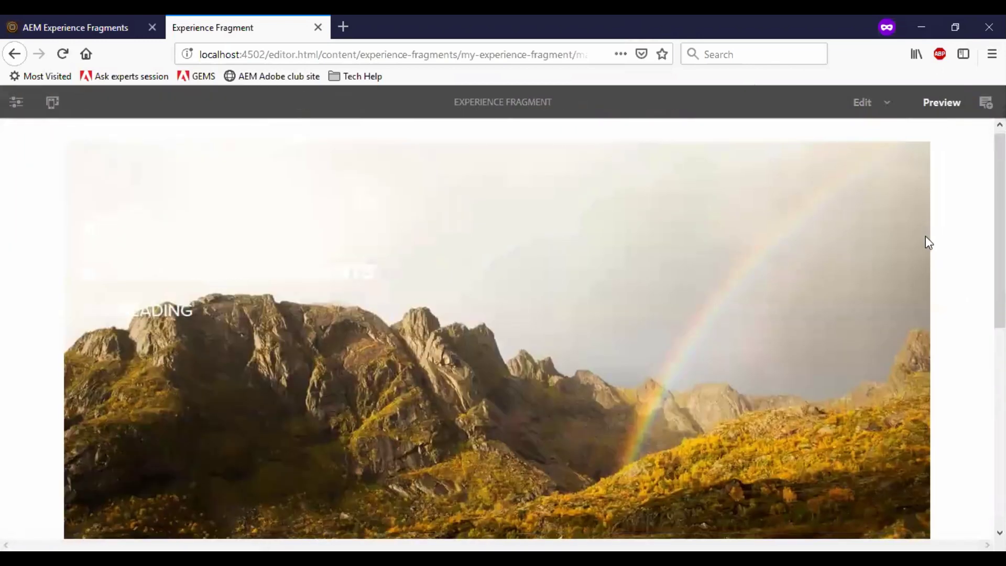
{"action": "scroll", "coordinate": [931, 246], "scroll_direction": "up", "scroll_amount": 6}
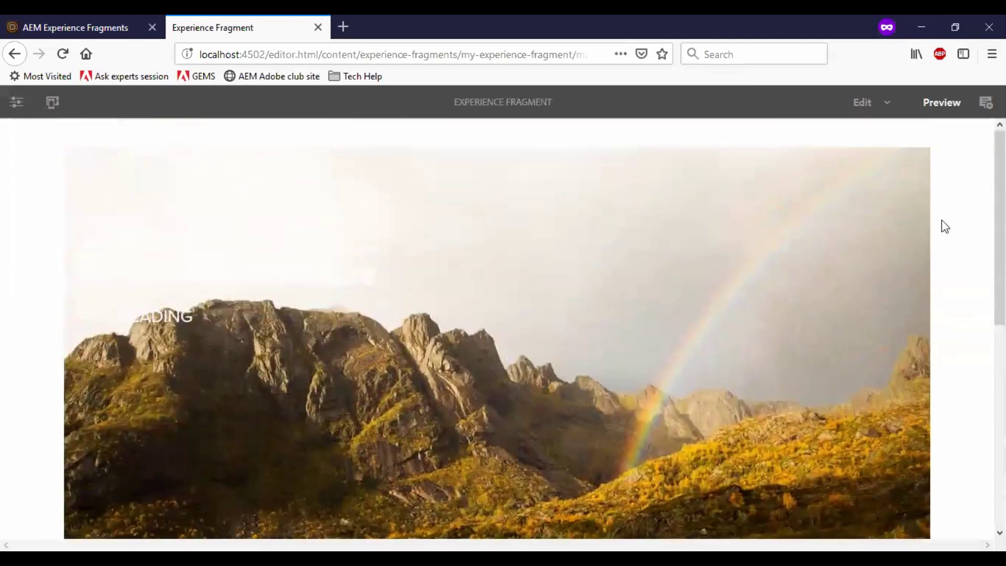
{"action": "left_click", "coordinate": [887, 103]}
{"action": "left_click", "coordinate": [865, 141]}
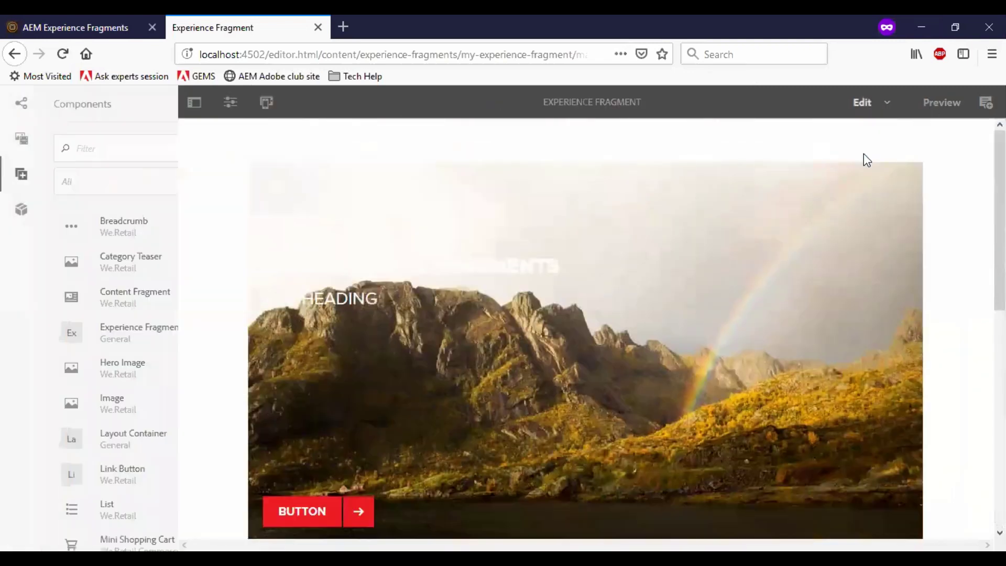